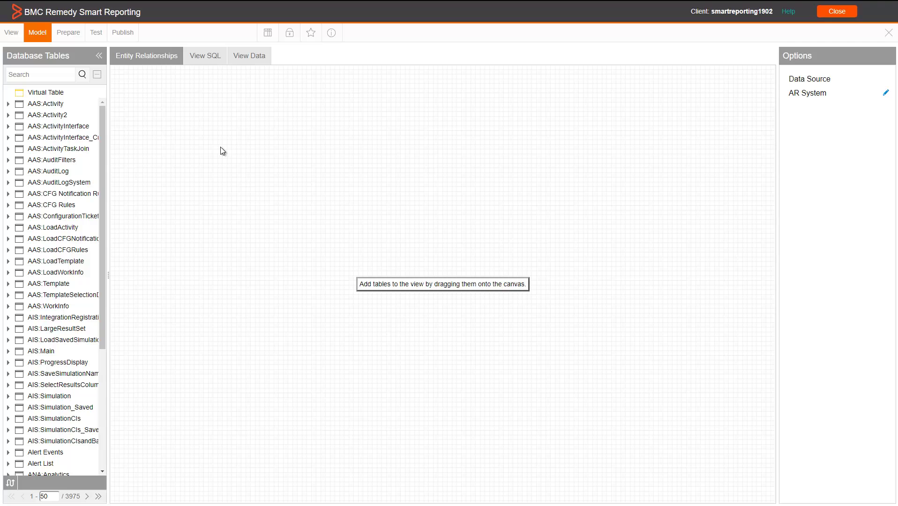
# Step: Add a virtual table and paste SQL counting Incident Number by First Name and Status, validated
pyautogui.moveTo(42, 92)
pyautogui.mouseDown()
pyautogui.moveTo(337, 163)
pyautogui.moveTo(371, 182)
pyautogui.mouseUp()
pyautogui.click(362, 201)
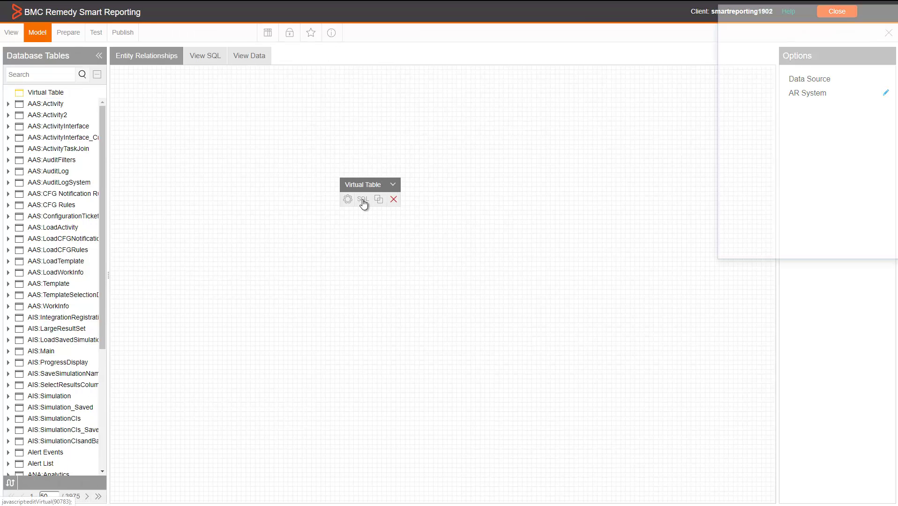
pyautogui.click(776, 142)
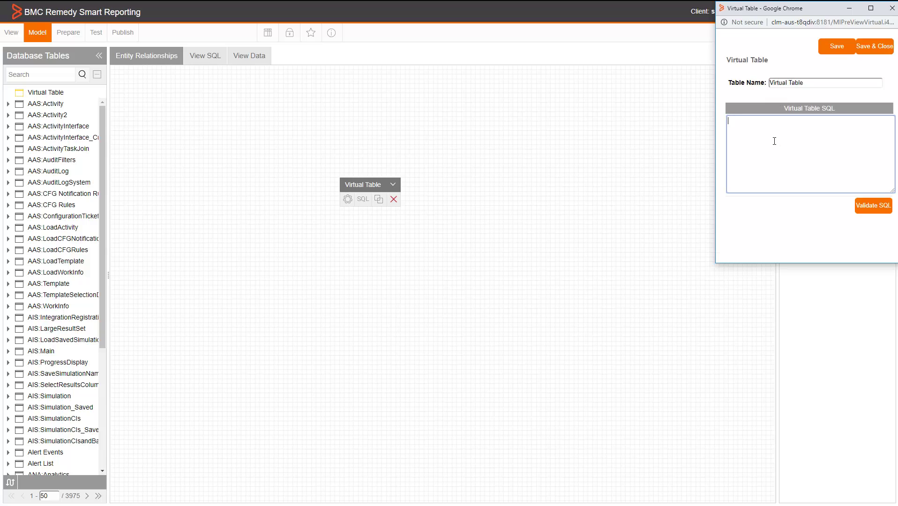
pyautogui.write('SELECT DISTINCT   `HPD:Help Desk`.`First Name`,   `HPD:Help Desk`.`Status`,   (COUNT(`HPD:Help Desk`.`Incident Number`)) FROM `AR System Schema`.`HPD:Help Desk` GROUP BY   `HPD:Help Desk`.`First Name`,   `HPD:Help Desk`.`Status`')
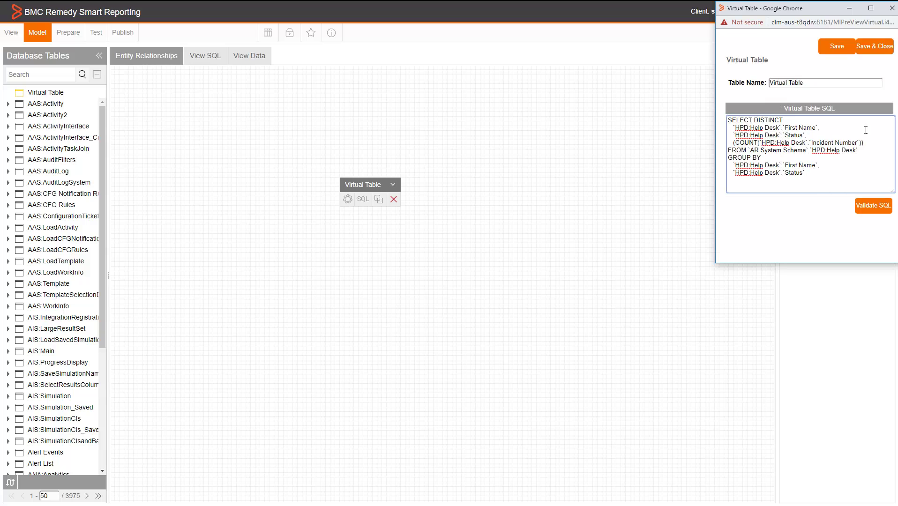
pyautogui.click(871, 207)
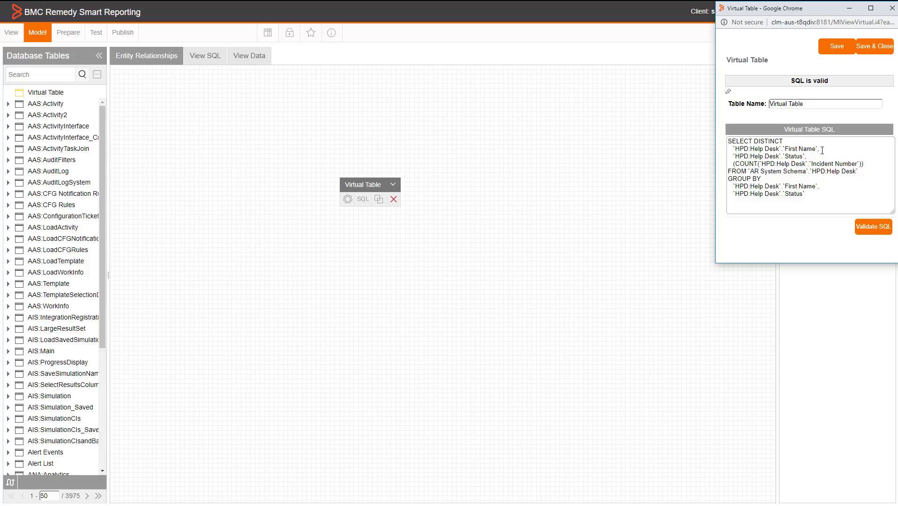
pyautogui.moveTo(822, 150); pyautogui.dragTo(727, 148)
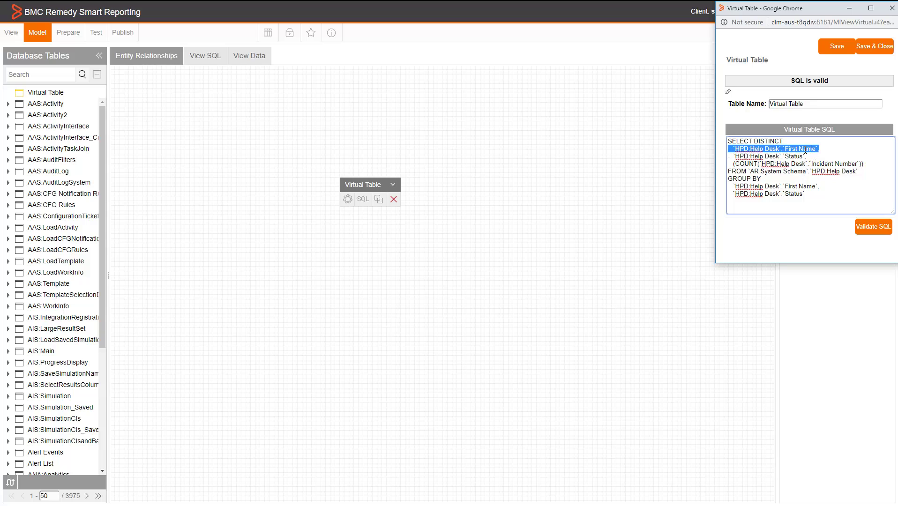
# Step: Save the virtual table SQL and tick its COUNT(Incident Number), First Name and Status columns
pyautogui.click(837, 46)
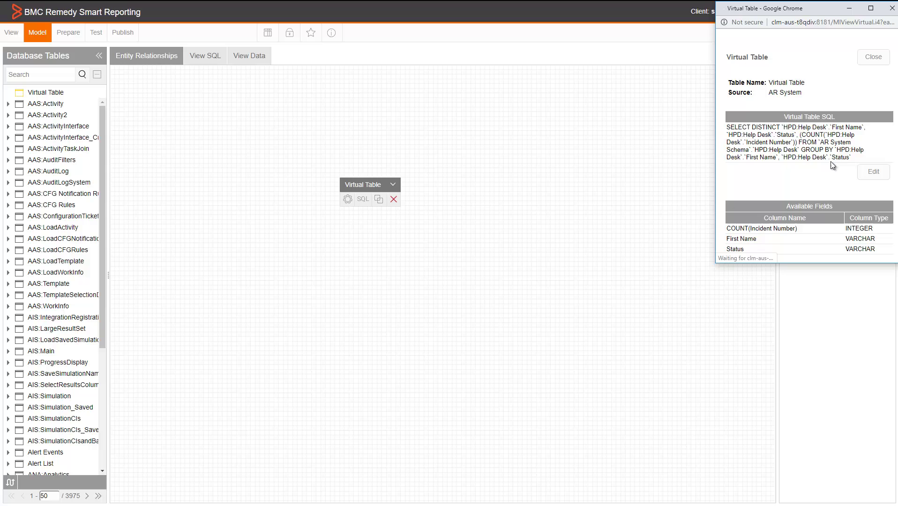
pyautogui.click(871, 62)
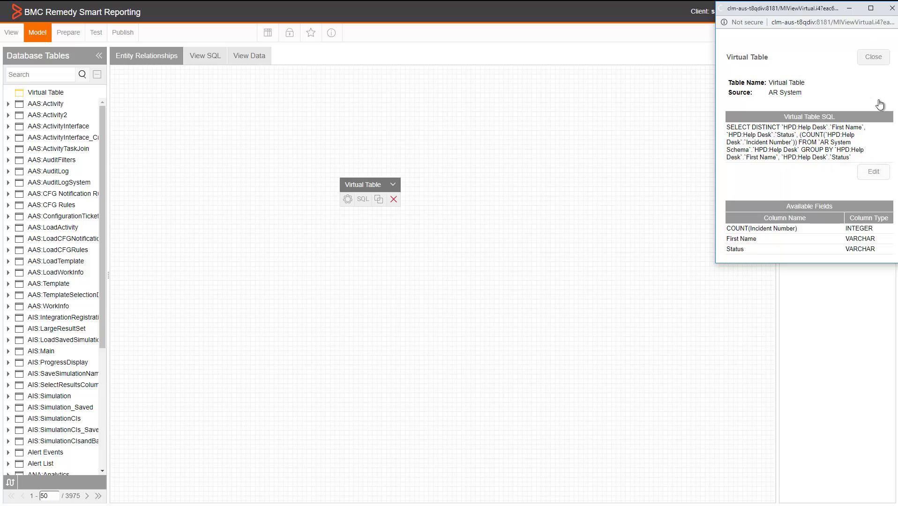
pyautogui.click(348, 200)
pyautogui.click(785, 218)
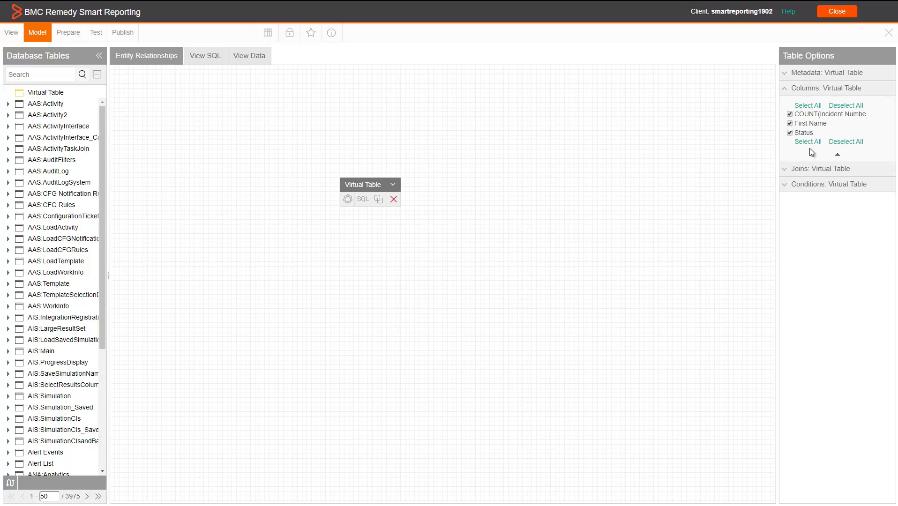
pyautogui.click(610, 192)
# Step: Start a test report with Status as a column and refresh it
pyautogui.click(97, 32)
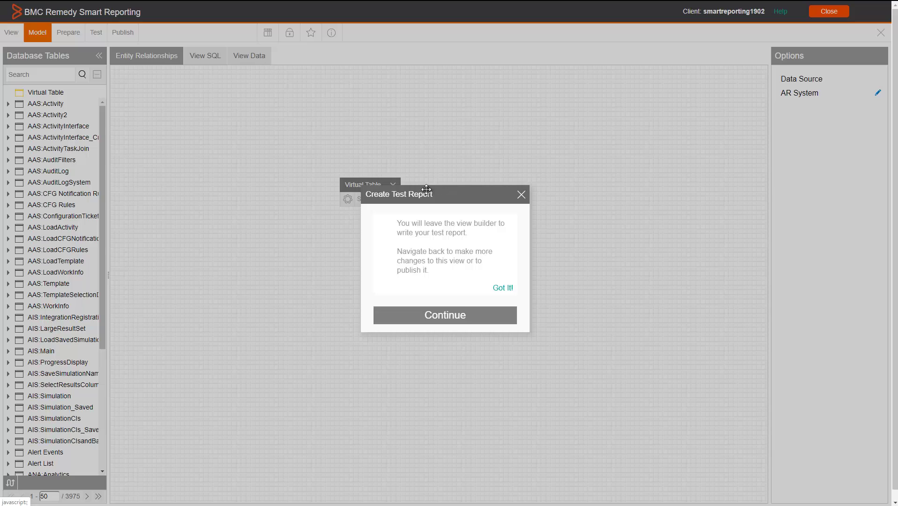
pyautogui.click(454, 315)
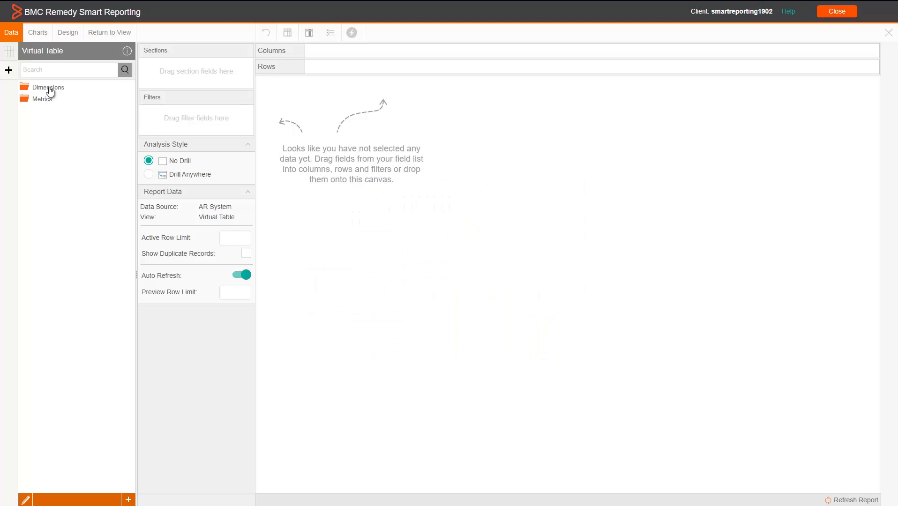
pyautogui.click(49, 87)
pyautogui.moveTo(55, 103); pyautogui.dragTo(444, 56)
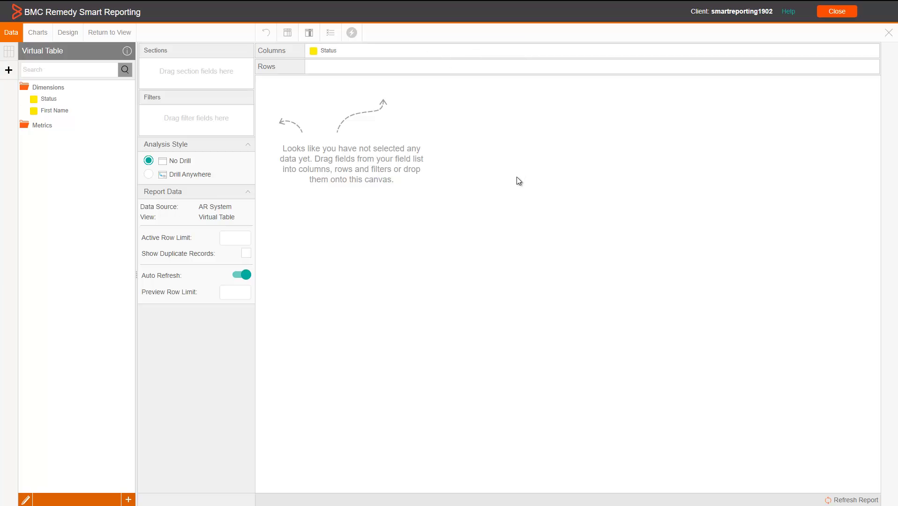
pyautogui.click(851, 500)
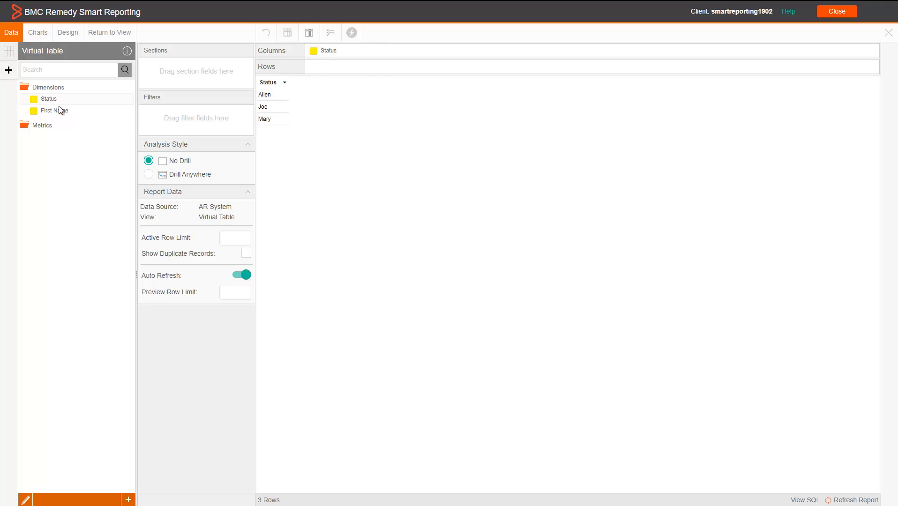
# Step: Add First Name as a second report column, refresh, and return to the view builder
pyautogui.moveTo(67, 111); pyautogui.dragTo(489, 51)
pyautogui.click(854, 500)
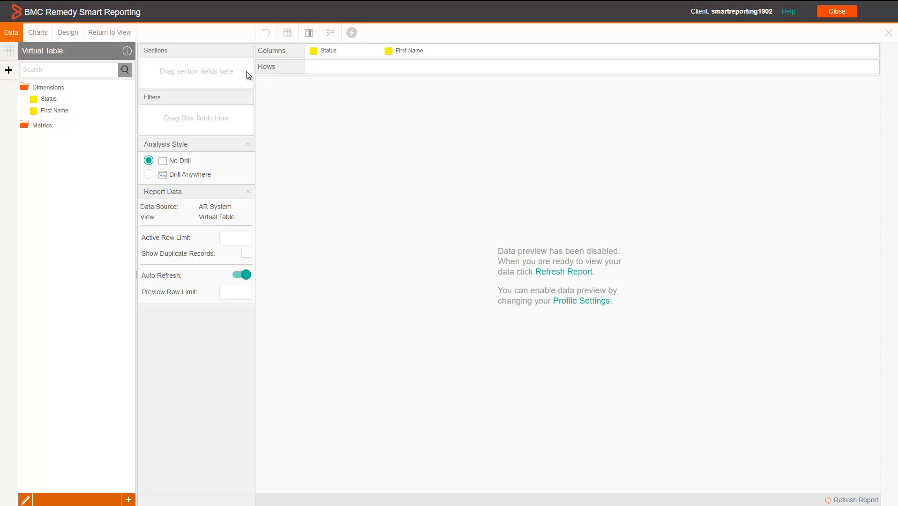
pyautogui.click(110, 32)
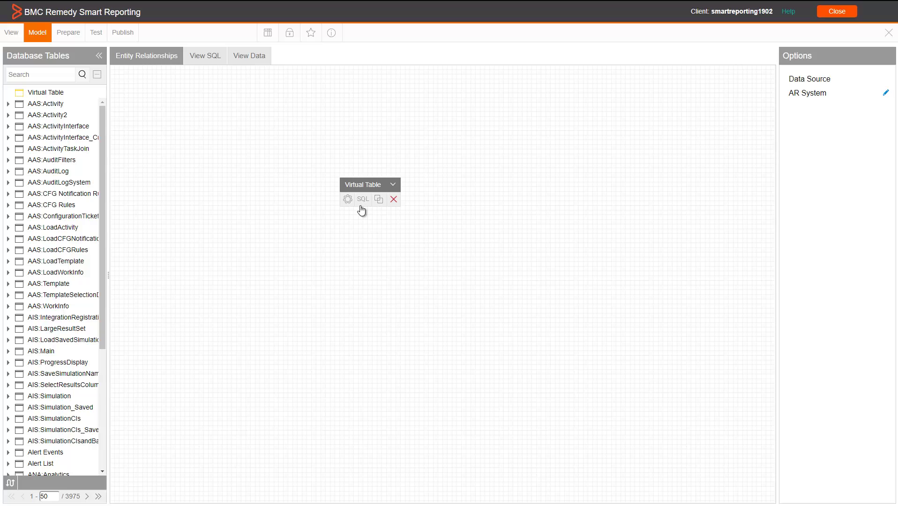
# Step: Make the virtual table SQL editable and alias First Name as 'First_Name' and Status as 'Inciden_Status'
pyautogui.click(361, 206)
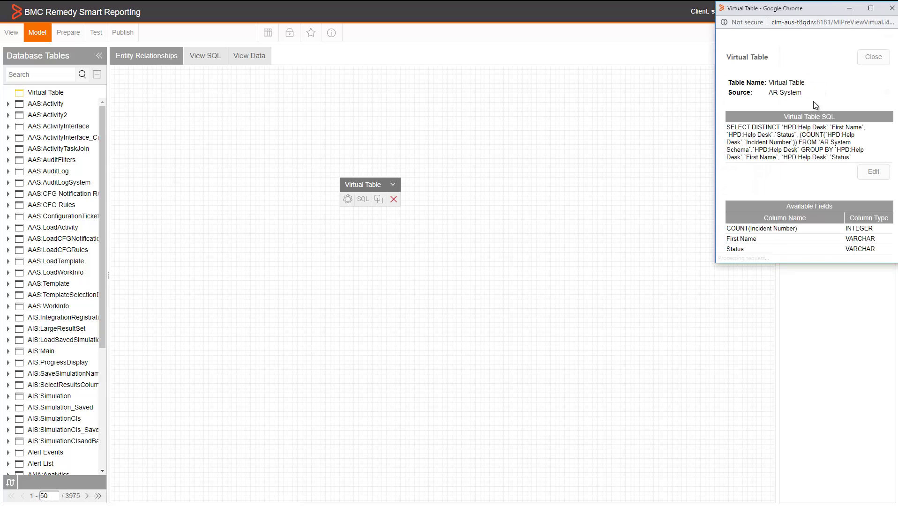
pyautogui.click(875, 172)
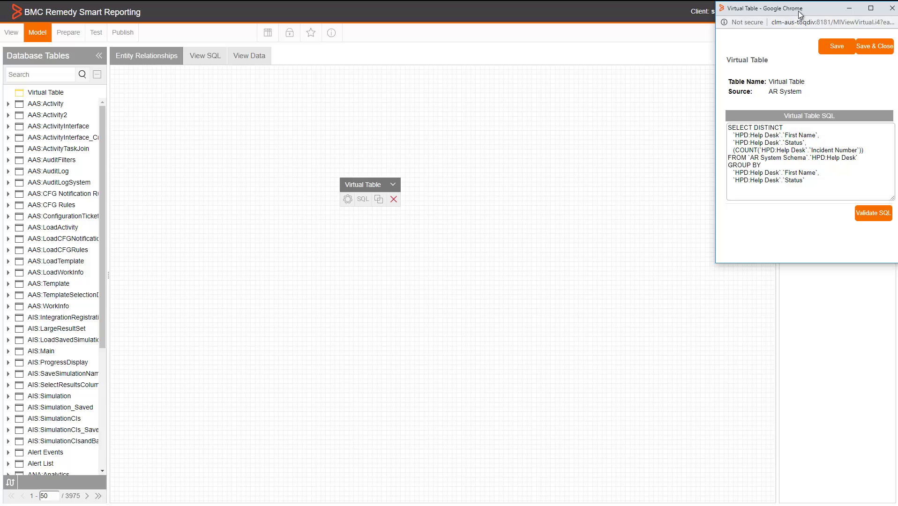
pyautogui.moveTo(797, 19); pyautogui.dragTo(449, 83)
pyautogui.click(470, 202)
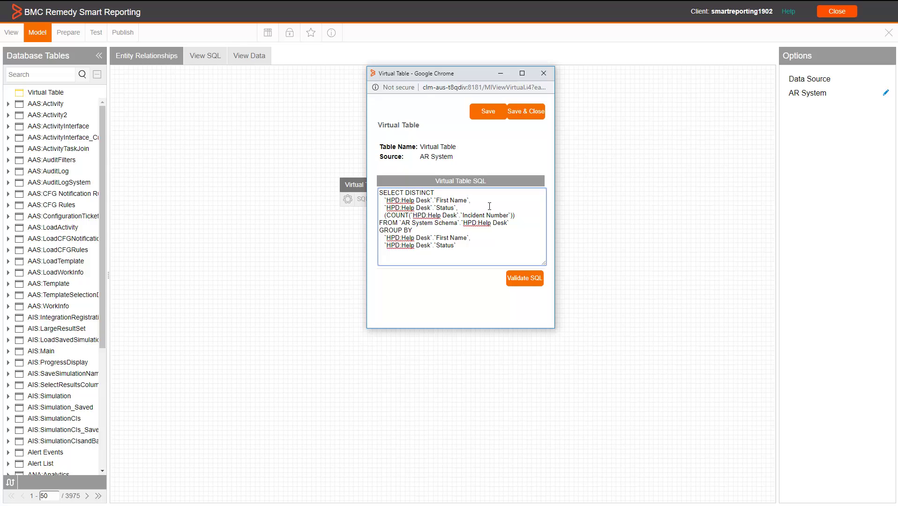
pyautogui.write("as 'Fir")
pyautogui.press('BackSpace')
pyautogui.write('rs')
pyautogui.write('t_Name')
pyautogui.write('as')
pyautogui.write(" 'Inciden")
pyautogui.write('_Status')
# Step: Alias the COUNT column as 'Incident_Count' and validate the edited SQL
pyautogui.press('Right')
pyautogui.press('Right')
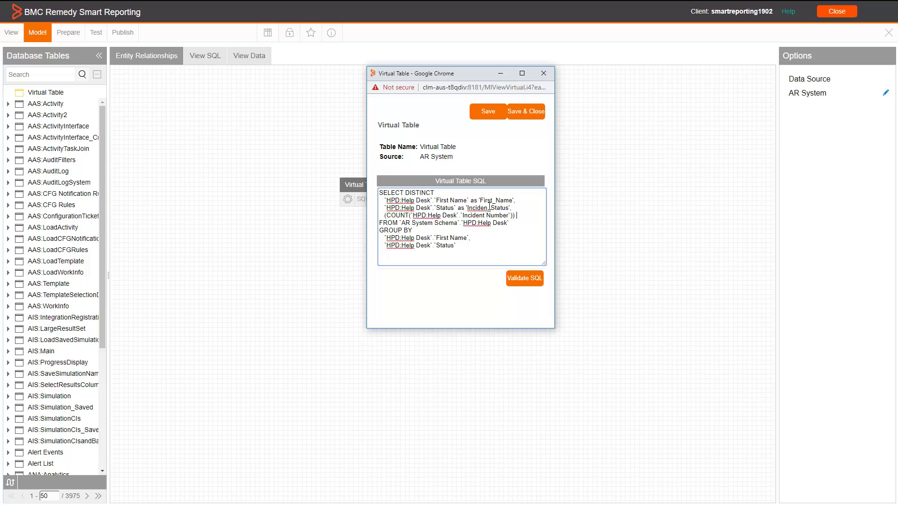
pyautogui.write('Incident_Coun')
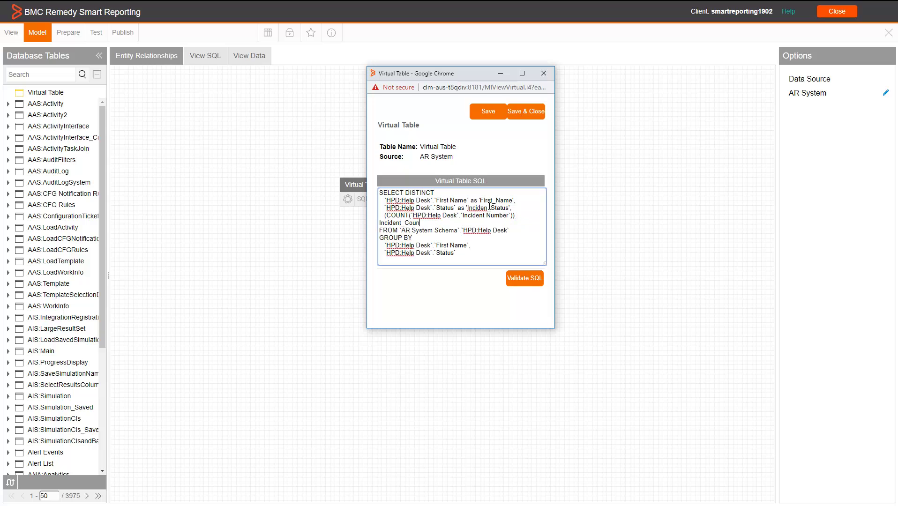
pyautogui.write('t')
pyautogui.press('Home')
pyautogui.write("'")
pyautogui.click(527, 284)
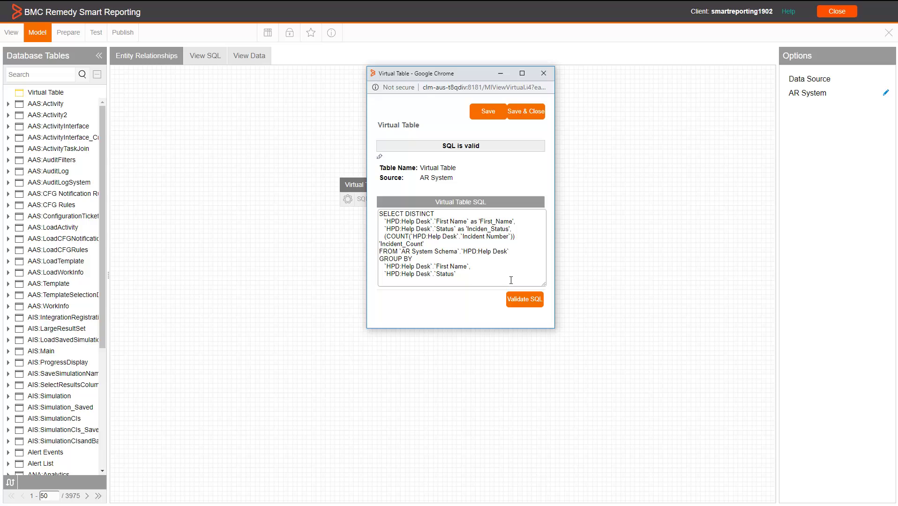
pyautogui.click(525, 301)
# Step: Save the aliased SQL, select all three virtual table columns, and start a new test report
pyautogui.click(525, 113)
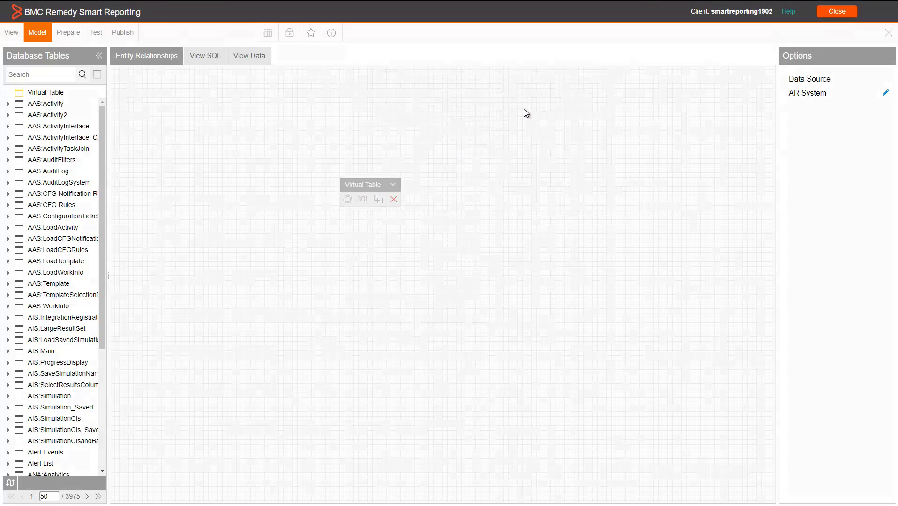
pyautogui.click(347, 199)
pyautogui.click(785, 218)
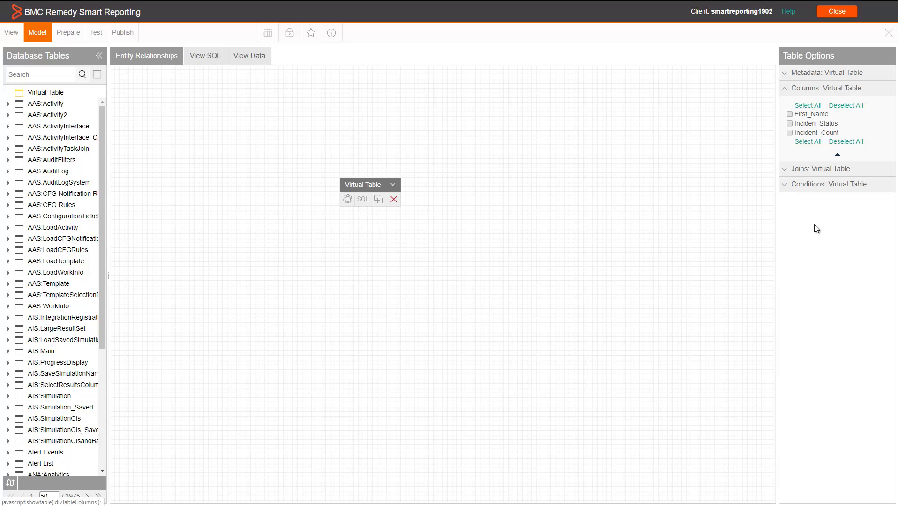
pyautogui.click(809, 106)
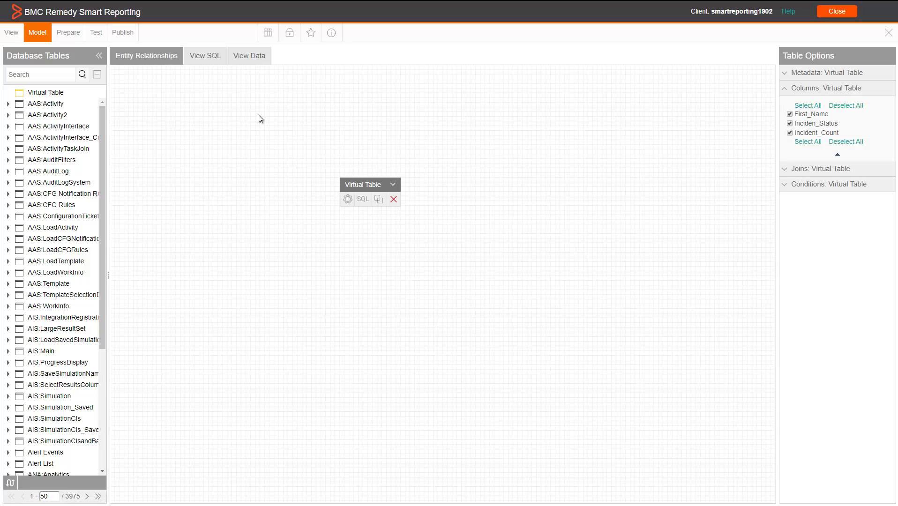
pyautogui.click(97, 34)
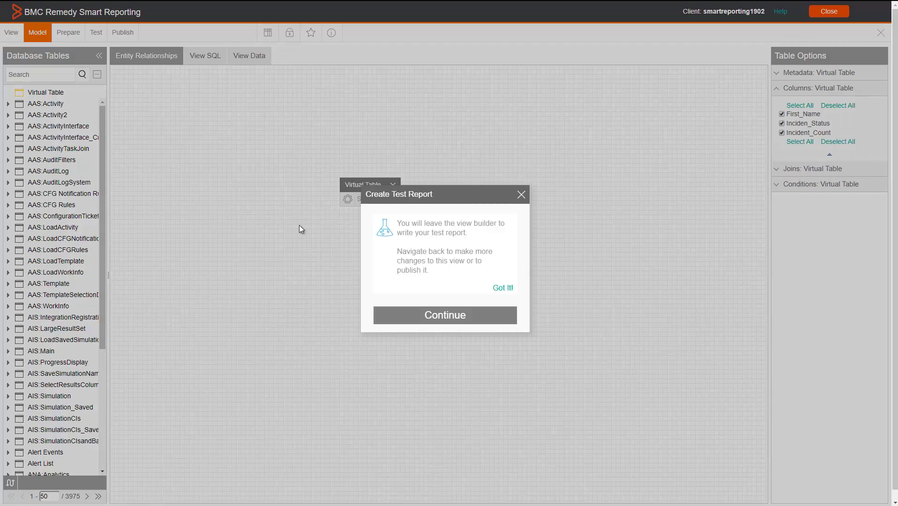
pyautogui.click(432, 315)
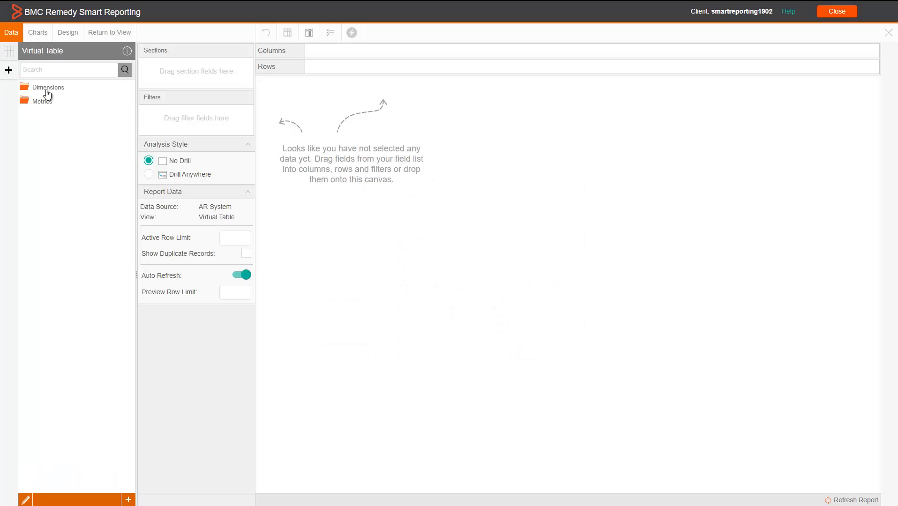
# Step: Report Inciden_Status, First_Name and Incident_Count as columns, showing 9 rows, then return to the view
pyautogui.click(43, 89)
pyautogui.click(46, 128)
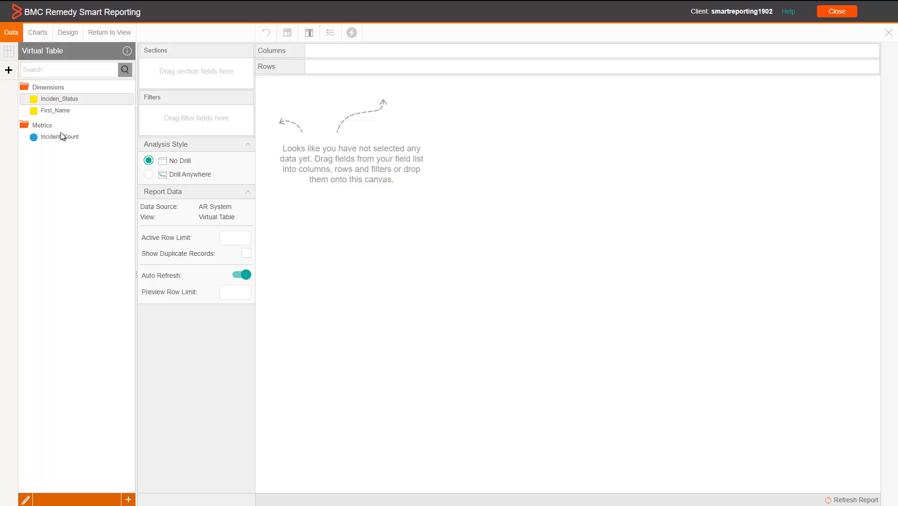
pyautogui.moveTo(62, 99); pyautogui.dragTo(369, 53)
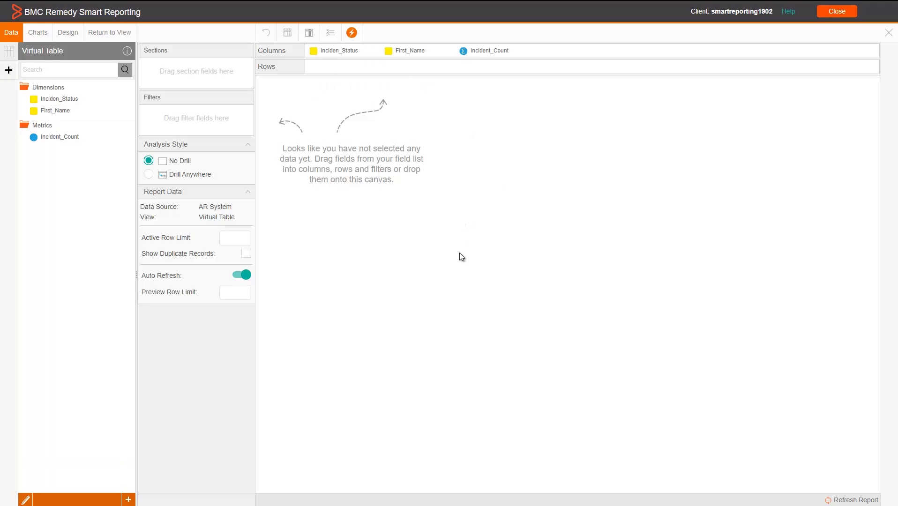
pyautogui.click(861, 499)
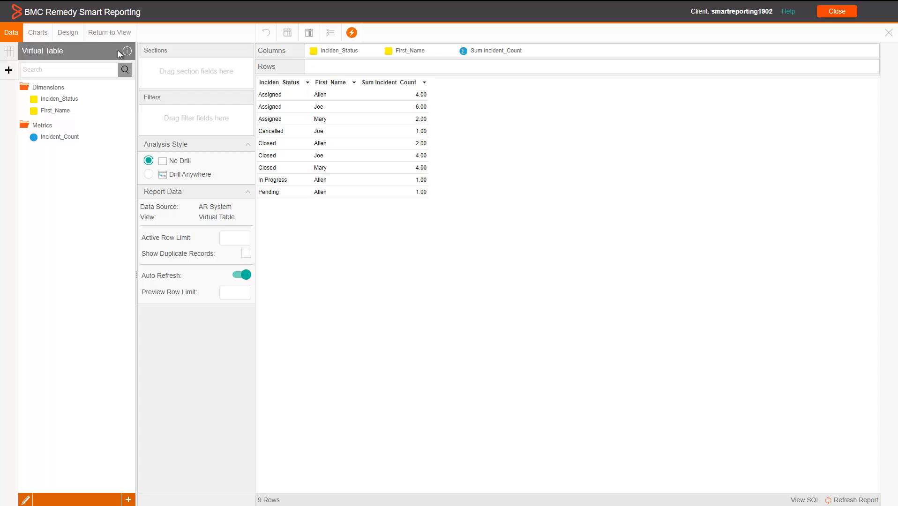
pyautogui.click(109, 32)
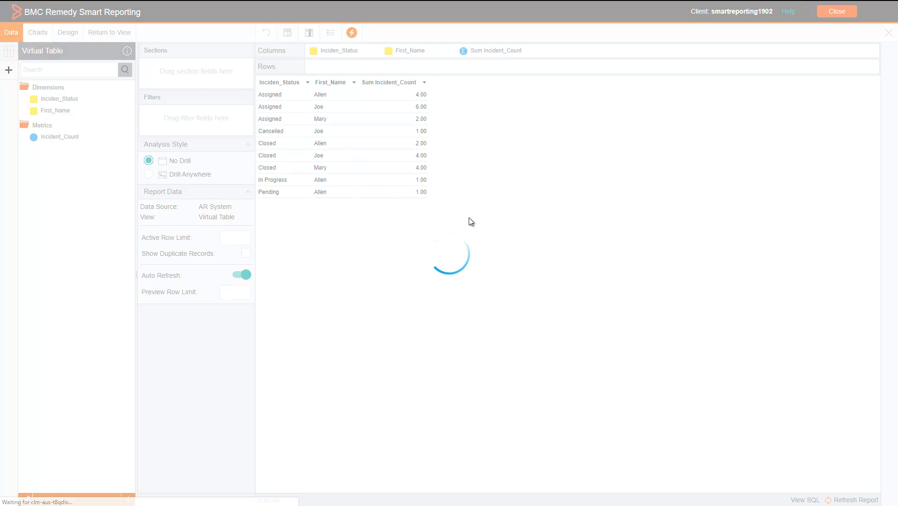